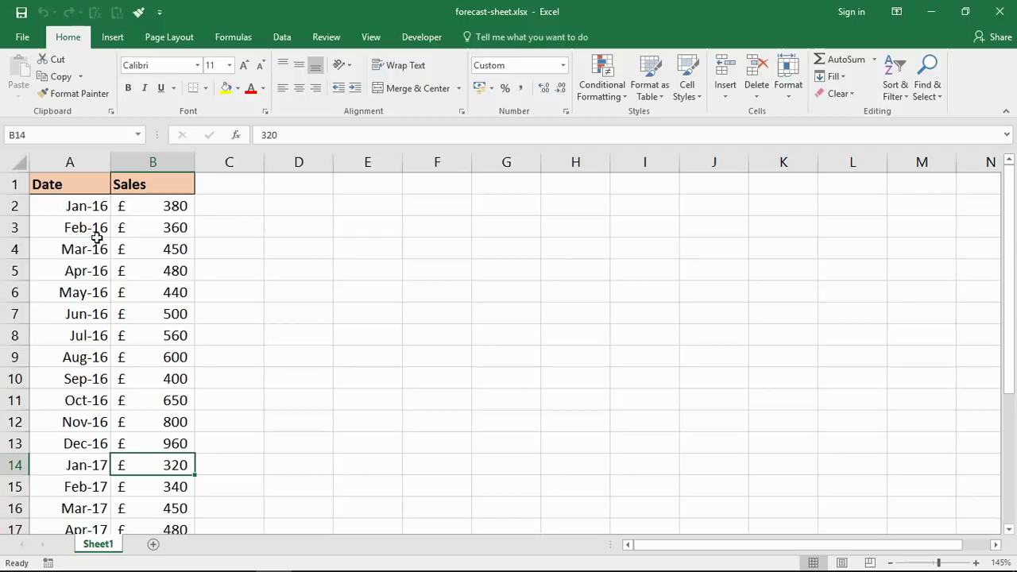
# - Examine the monthly dates and sales values in the Date and Sales columns
pyautogui.moveTo(94, 205); pyautogui.dragTo(55, 390)
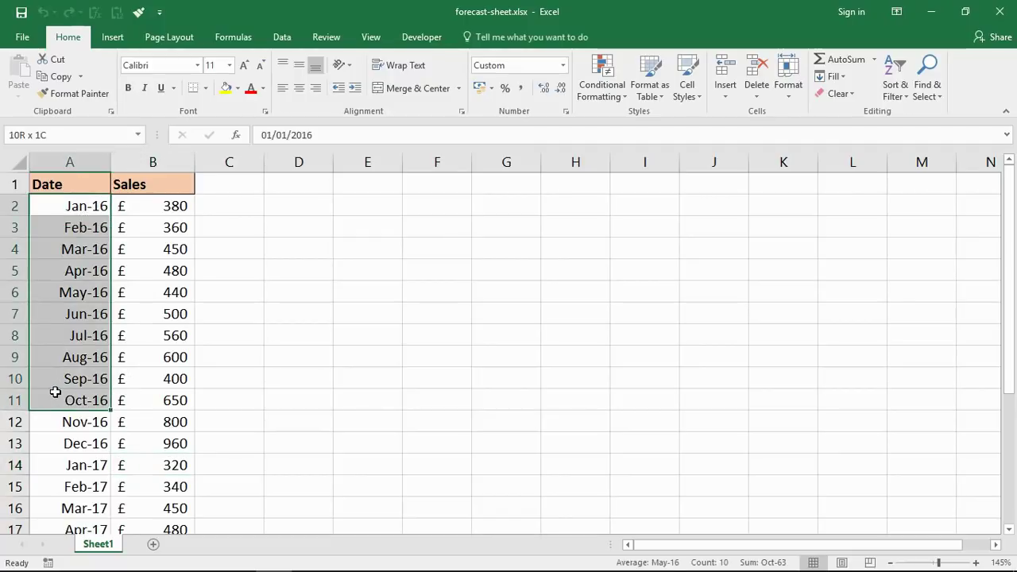
pyautogui.moveTo(170, 229); pyautogui.dragTo(151, 383)
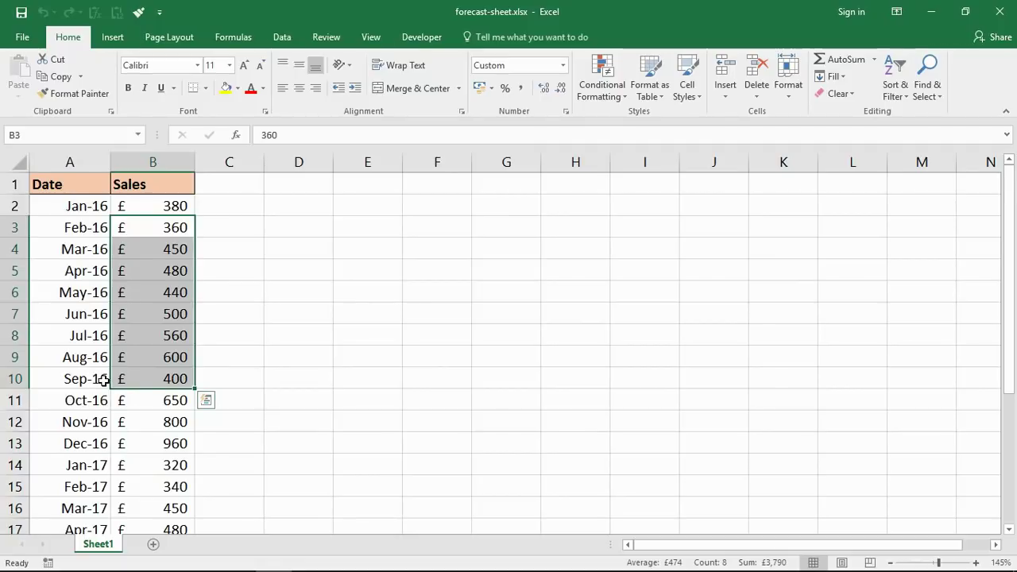
pyautogui.scroll(-4, 100, 386)
pyautogui.scroll(4, 103, 386)
pyautogui.click(87, 231)
pyautogui.moveTo(87, 230); pyautogui.dragTo(70, 380)
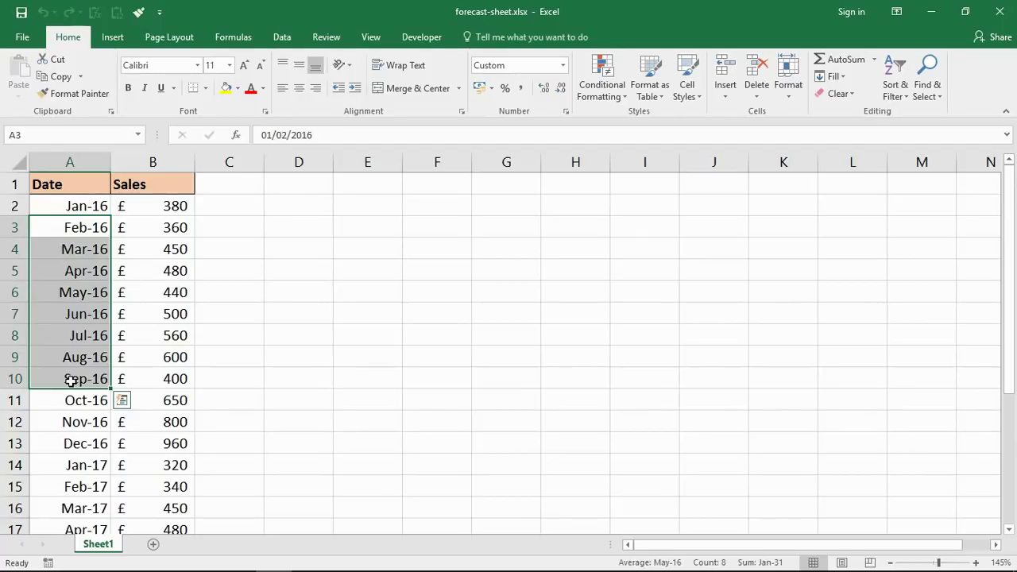
pyautogui.click(63, 401)
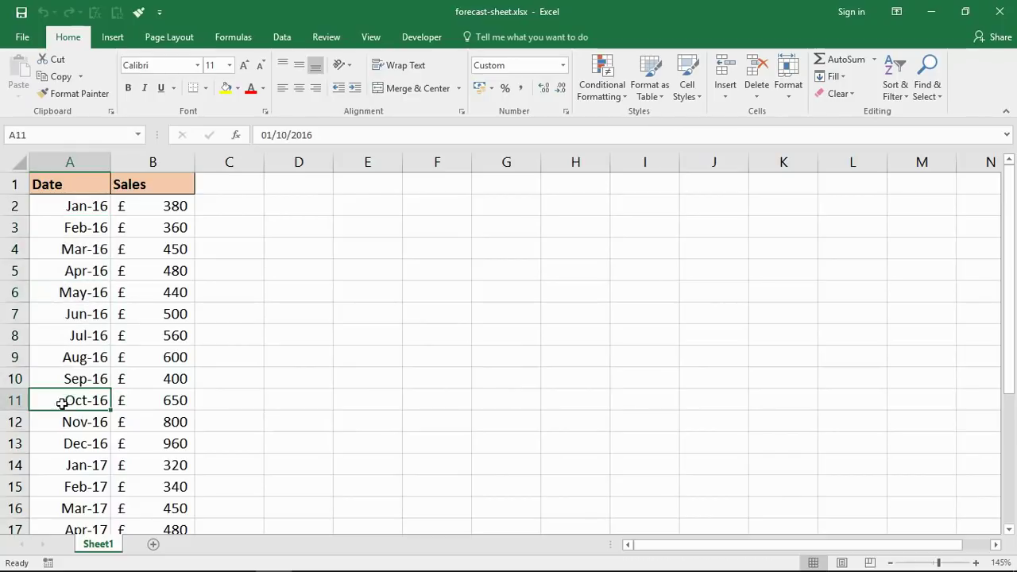
pyautogui.moveTo(100, 250); pyautogui.dragTo(89, 413)
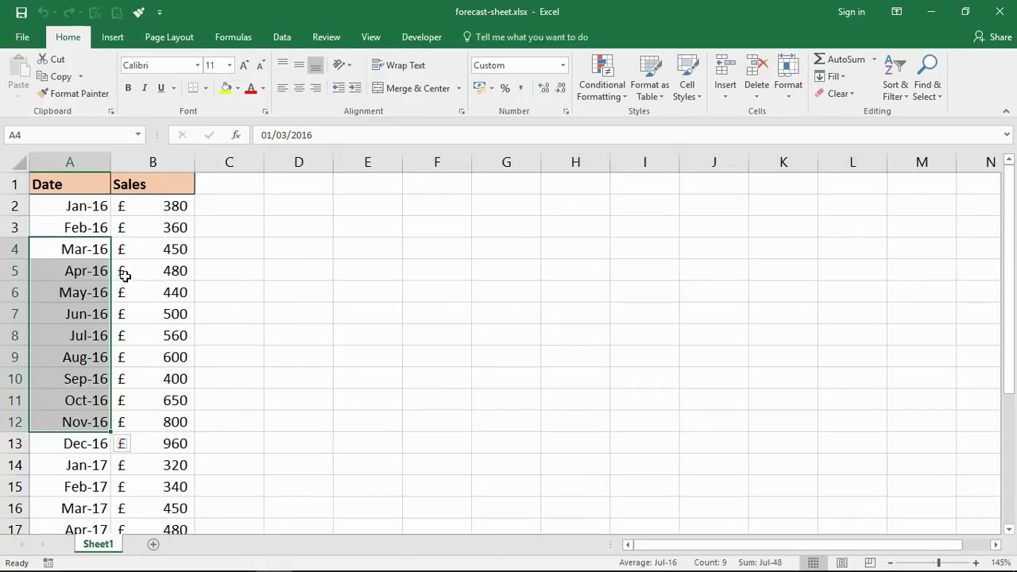
pyautogui.moveTo(146, 270); pyautogui.dragTo(146, 455)
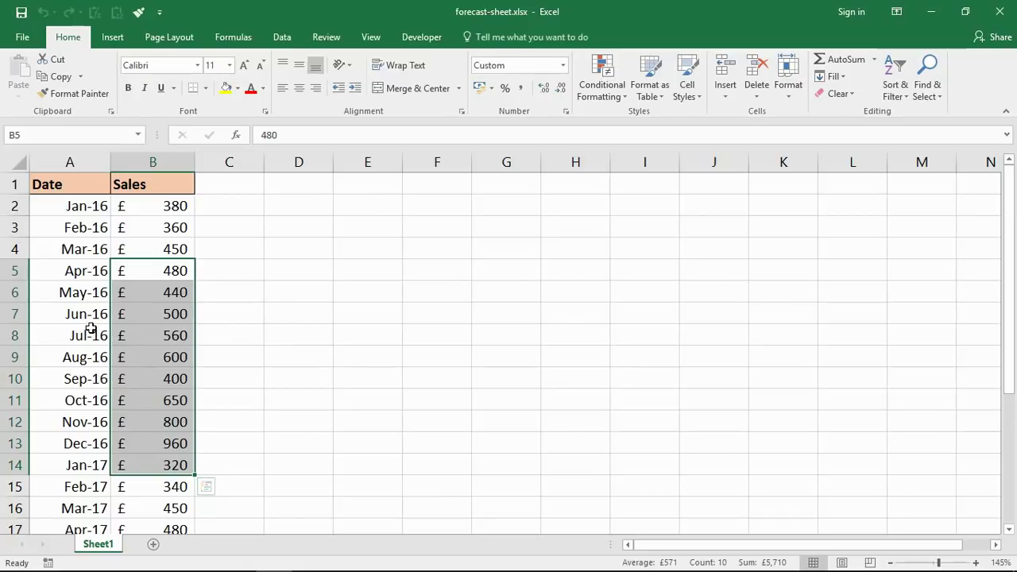
pyautogui.moveTo(103, 271); pyautogui.dragTo(125, 273)
pyautogui.moveTo(92, 312); pyautogui.dragTo(139, 310)
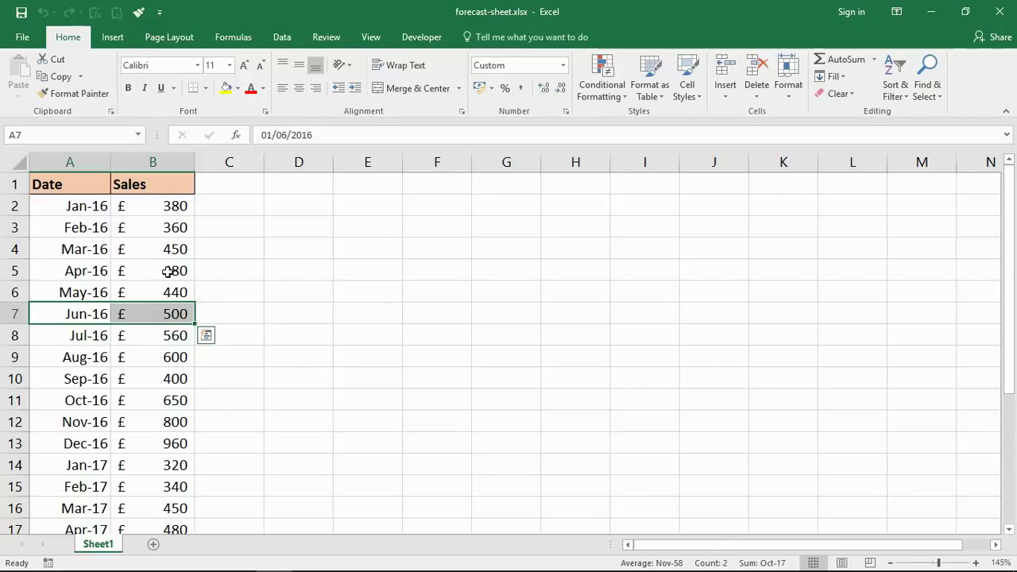
pyautogui.click(79, 292)
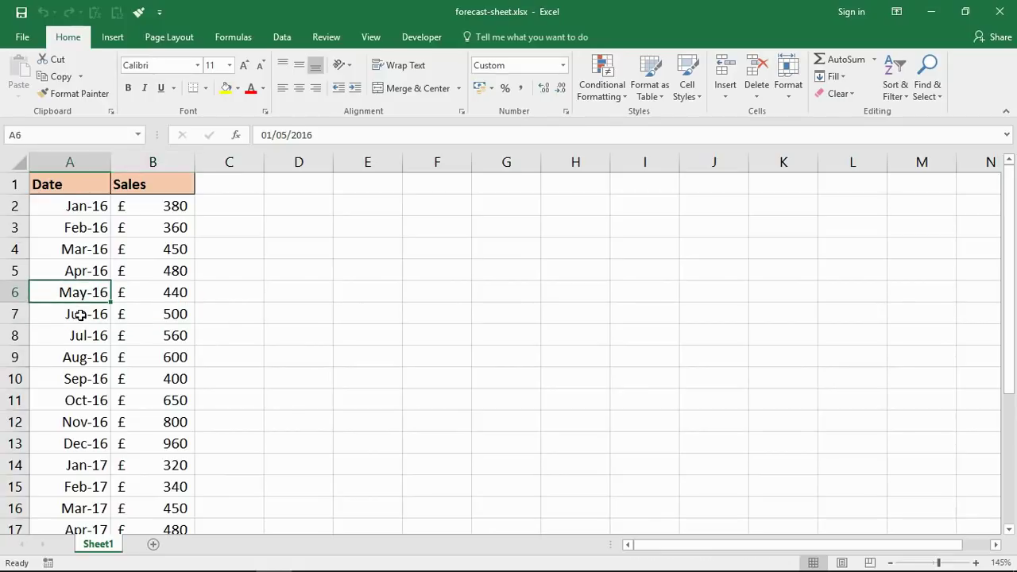
# - Start a forecast sheet from the Date and Sales data on Sheet1
pyautogui.click(89, 357)
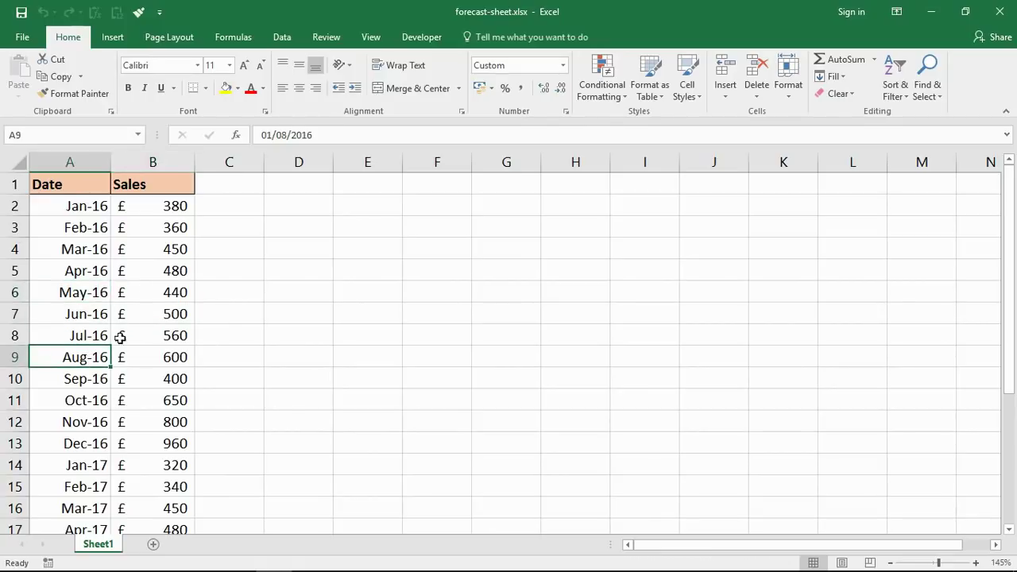
pyautogui.click(282, 38)
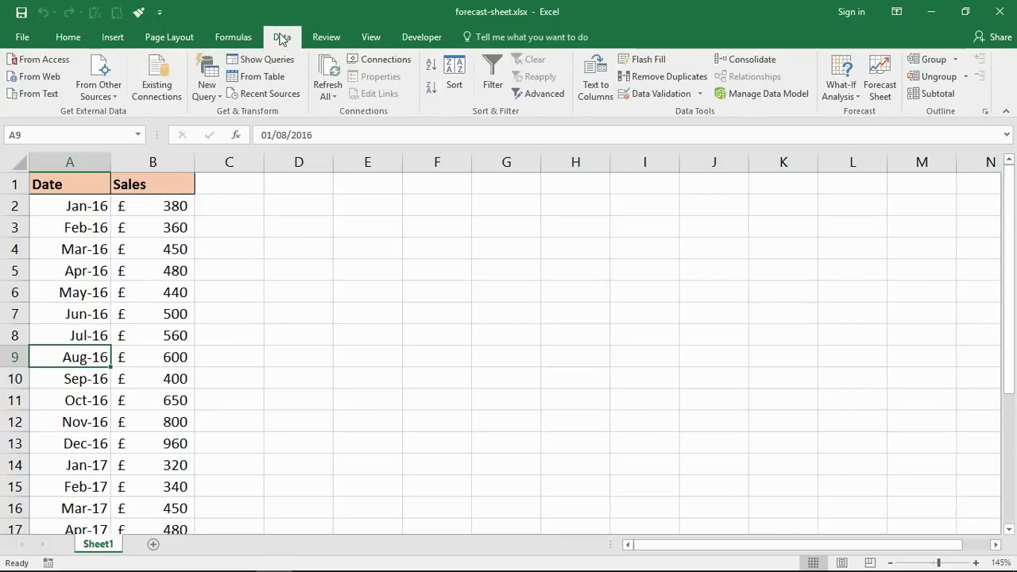
pyautogui.click(880, 89)
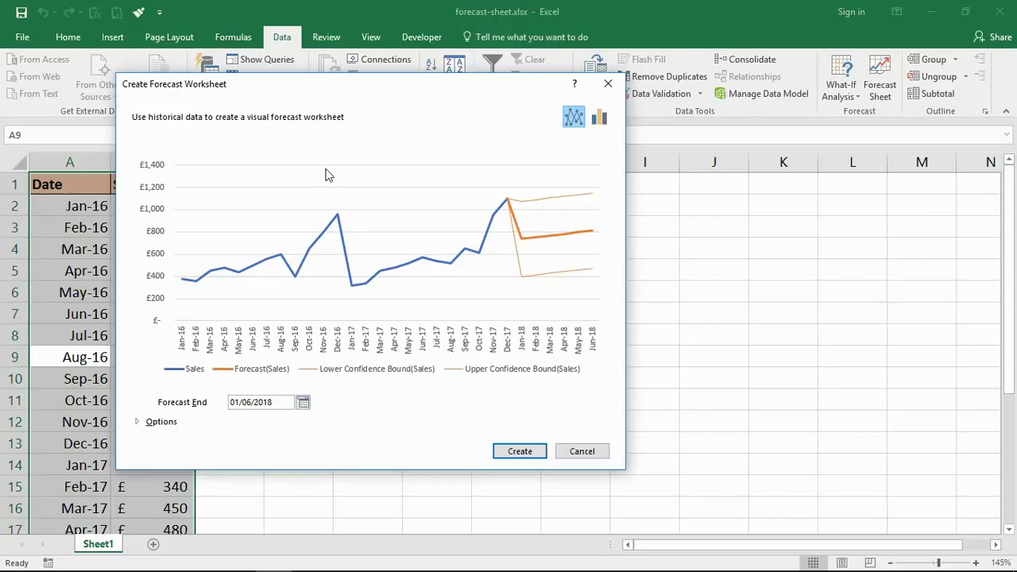
pyautogui.moveTo(409, 89); pyautogui.dragTo(493, 88)
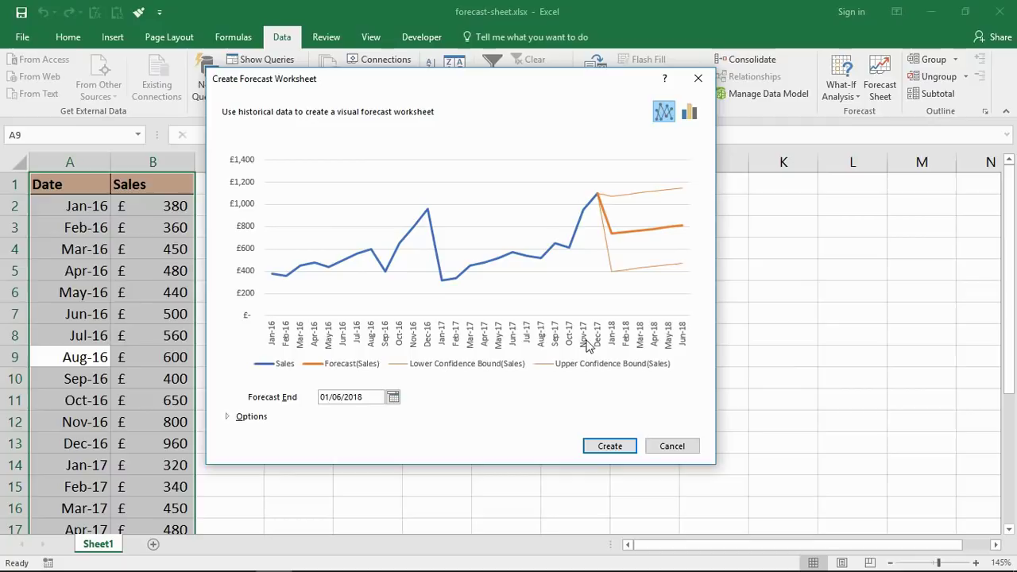
# - Set the forecast end date to 01/01/2019
pyautogui.click(393, 399)
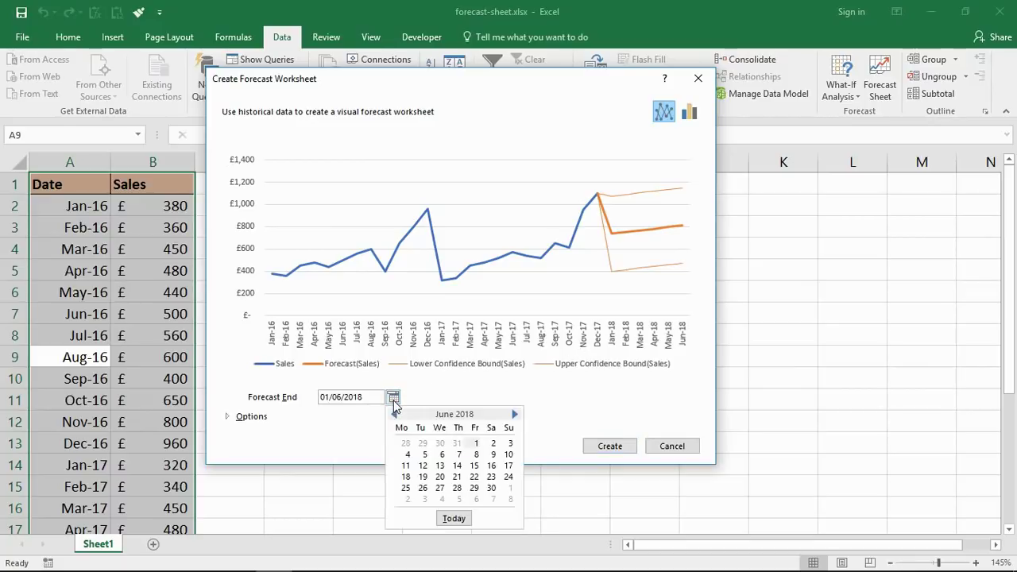
pyautogui.click(515, 415)
pyautogui.click(515, 415)
pyautogui.click(515, 415)
pyautogui.click(515, 414)
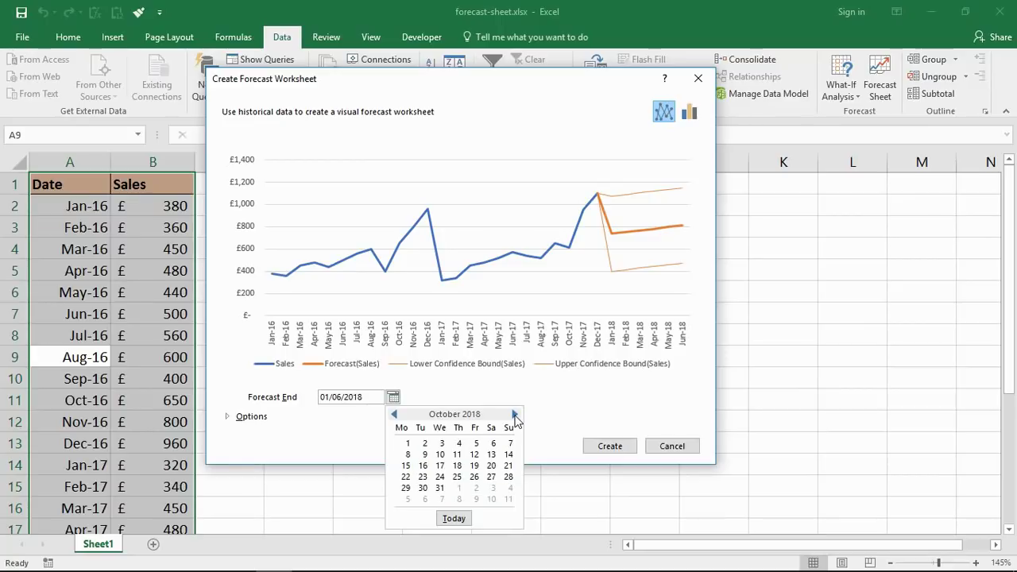
pyautogui.click(515, 414)
pyautogui.click(515, 415)
pyautogui.click(515, 415)
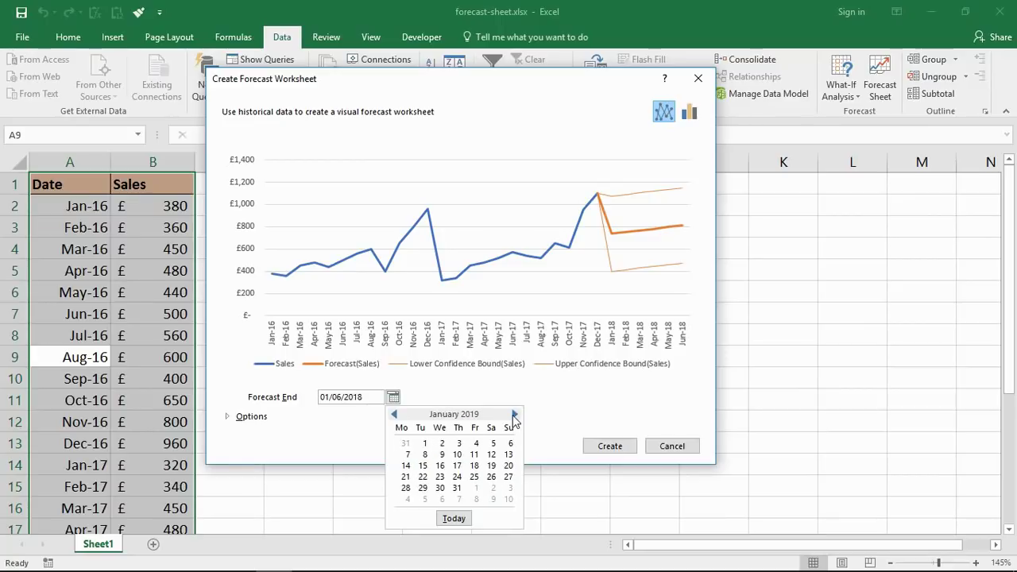
pyautogui.click(426, 446)
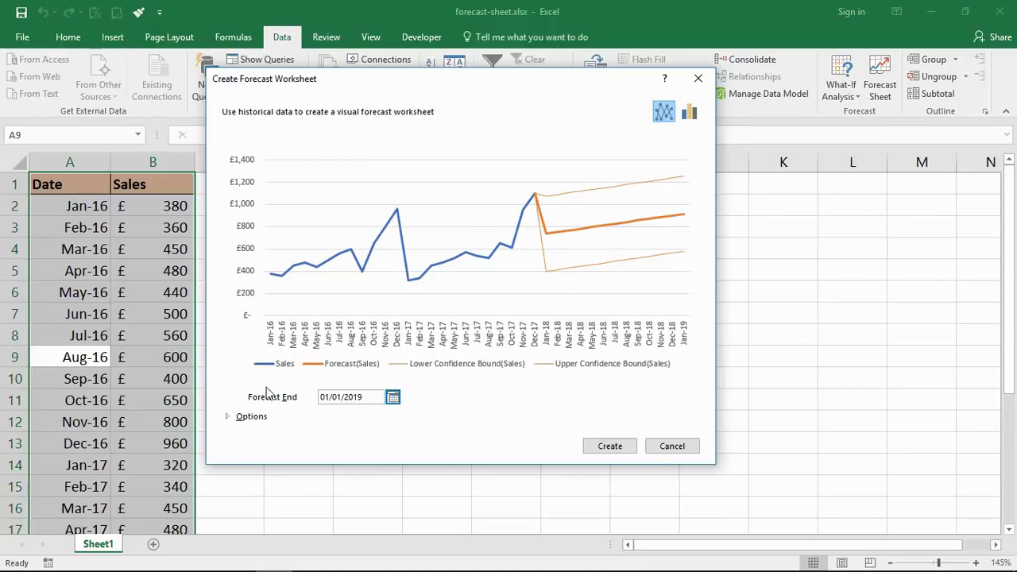
# - Expand the forecast options and set the seasonality manually to 12 points
pyautogui.moveTo(443, 86); pyautogui.dragTo(449, 72)
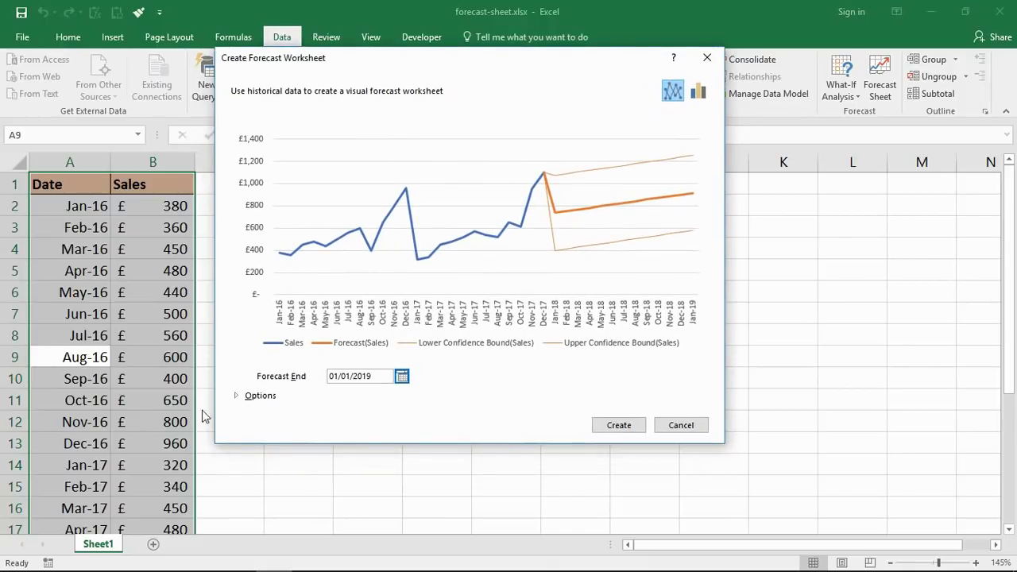
pyautogui.click(235, 397)
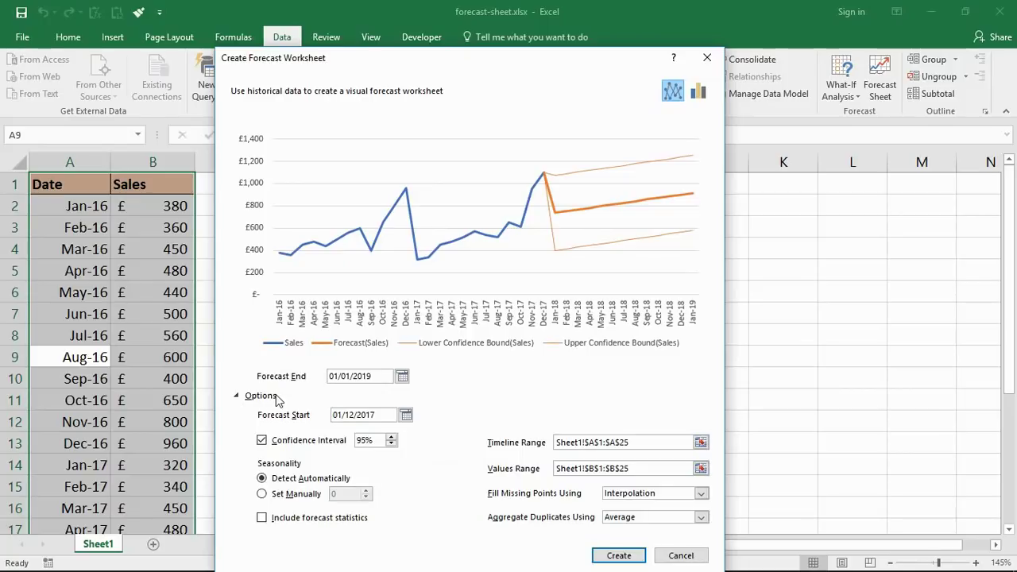
pyautogui.moveTo(481, 63); pyautogui.dragTo(488, 54)
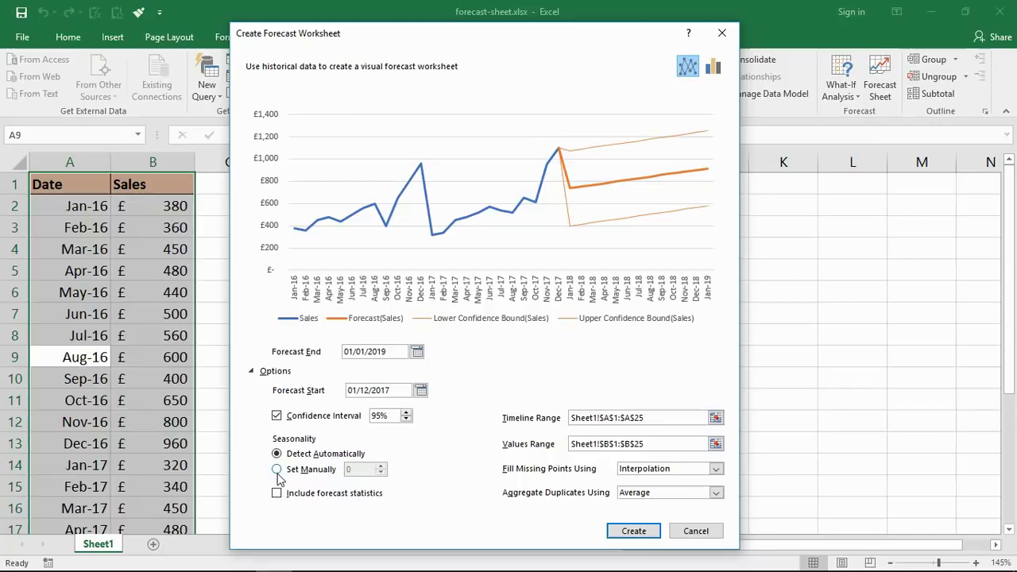
pyautogui.click(277, 470)
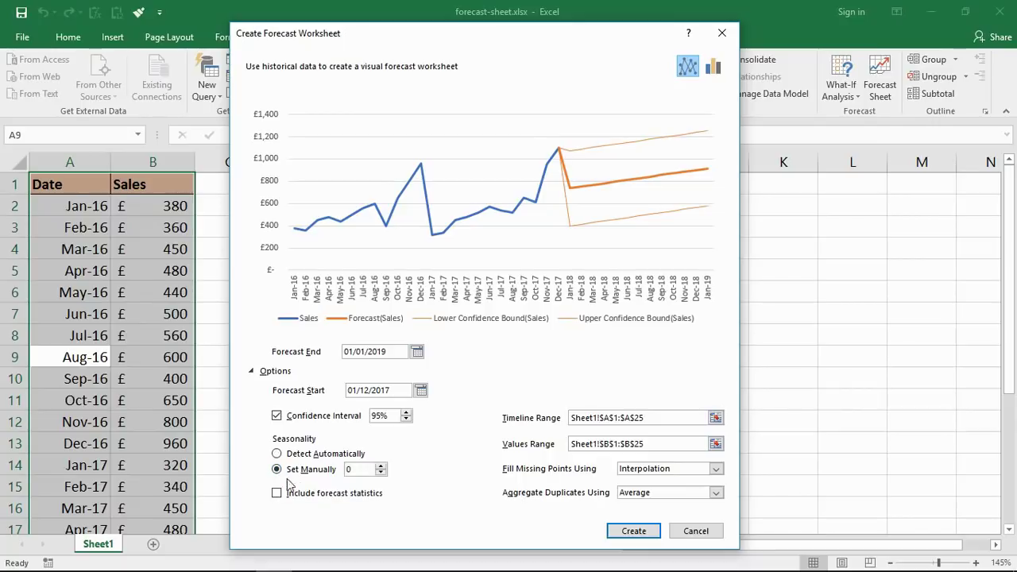
pyautogui.doubleClick(361, 472)
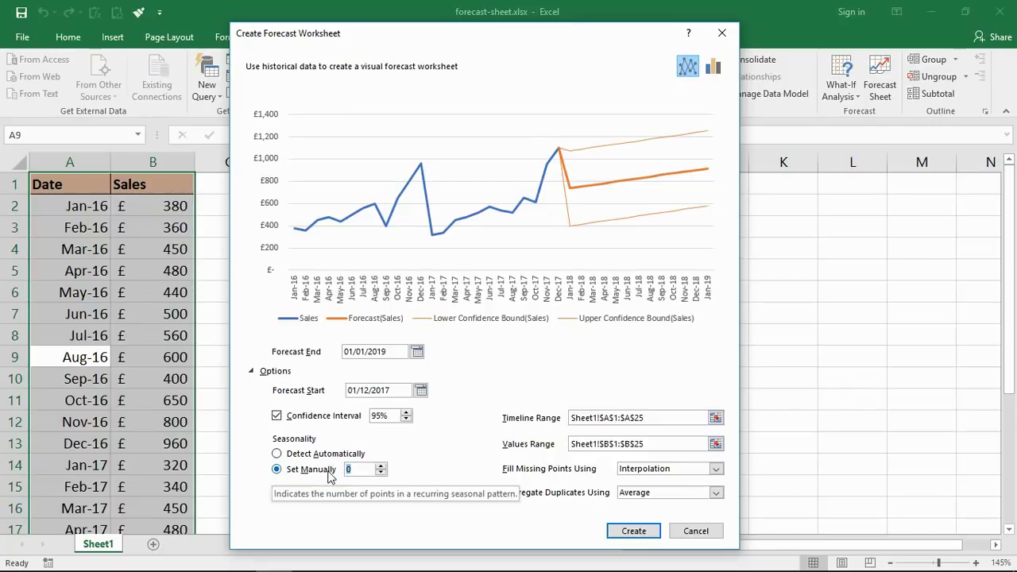
pyautogui.write('12')
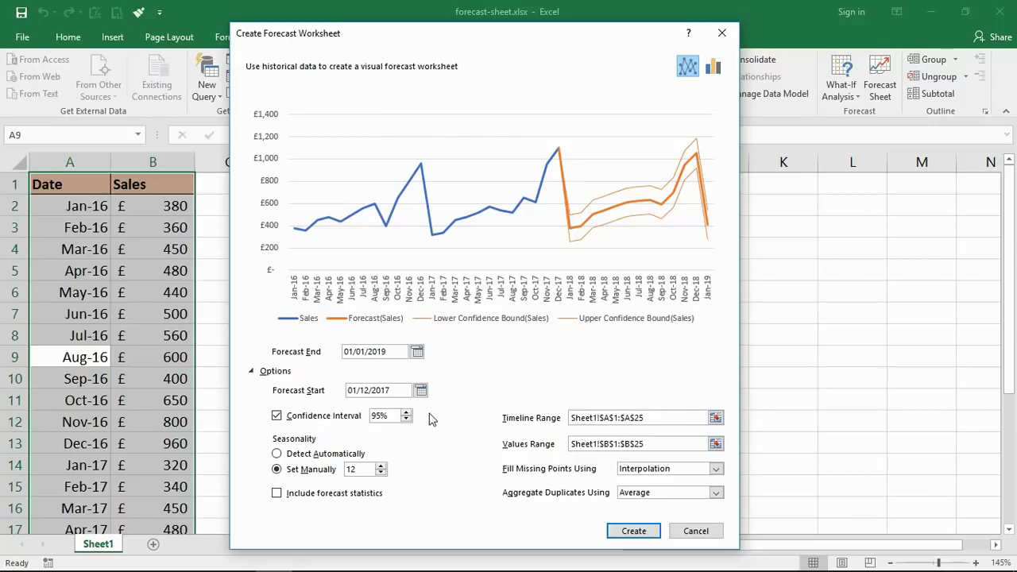
# - Try a 60% confidence interval for the forecast and restore it to 95%
pyautogui.doubleClick(386, 416)
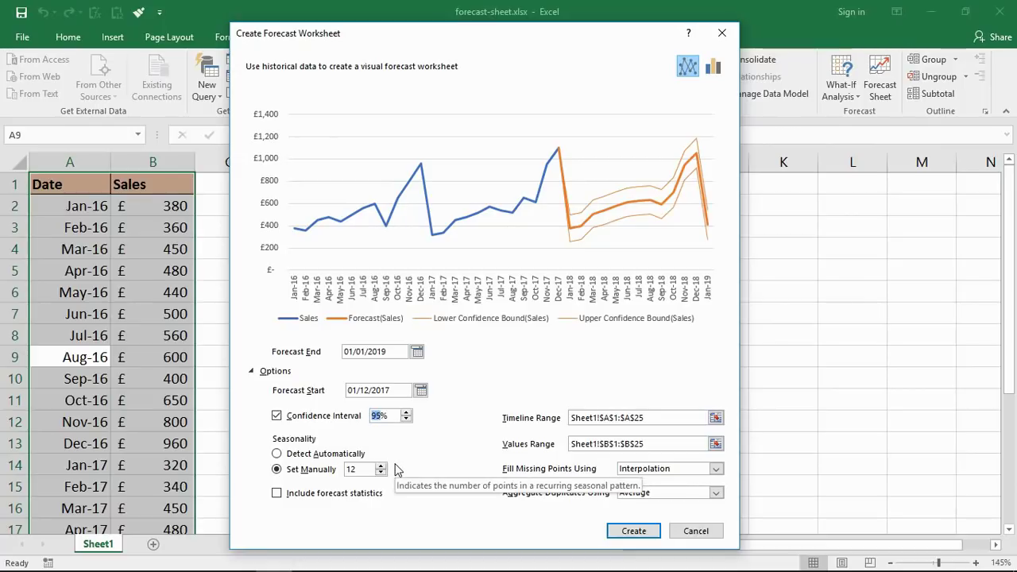
pyautogui.write('60')
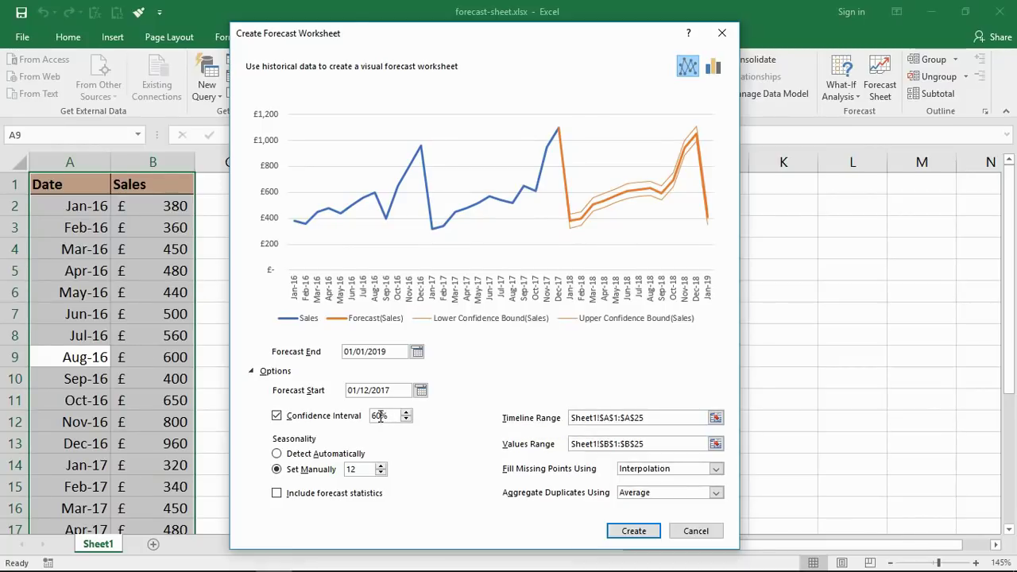
pyautogui.moveTo(380, 415); pyautogui.dragTo(363, 415)
pyautogui.write('95')
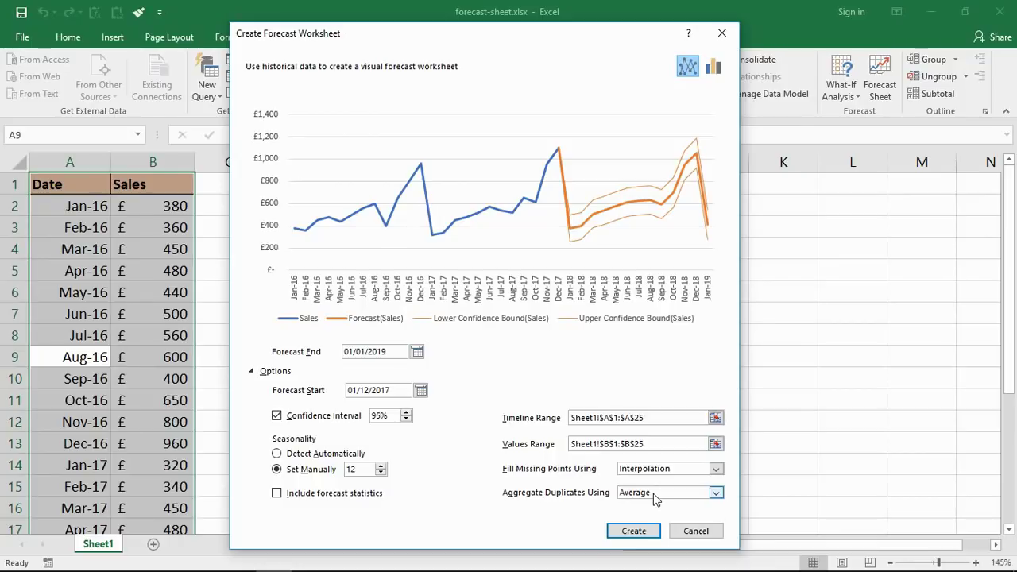
# - View the choices for aggregating duplicates, and switch the inclusion of forecast statistics on and off again
pyautogui.click(716, 494)
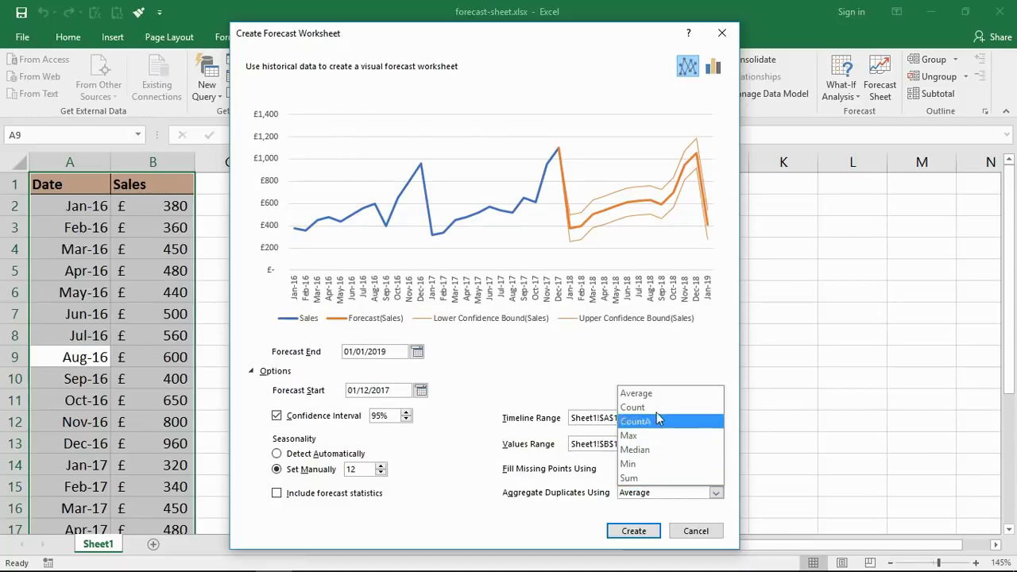
pyautogui.click(587, 505)
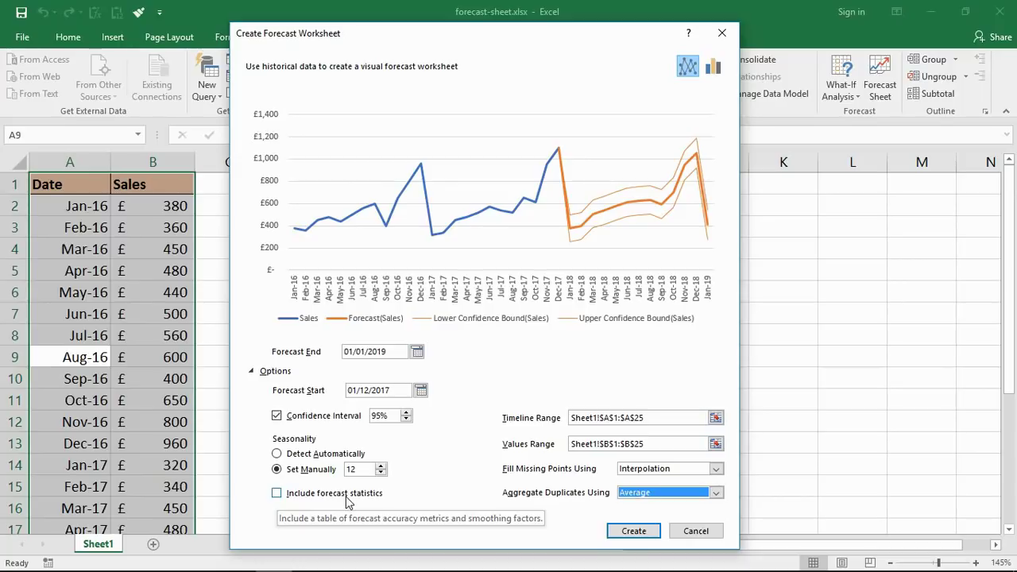
pyautogui.click(277, 494)
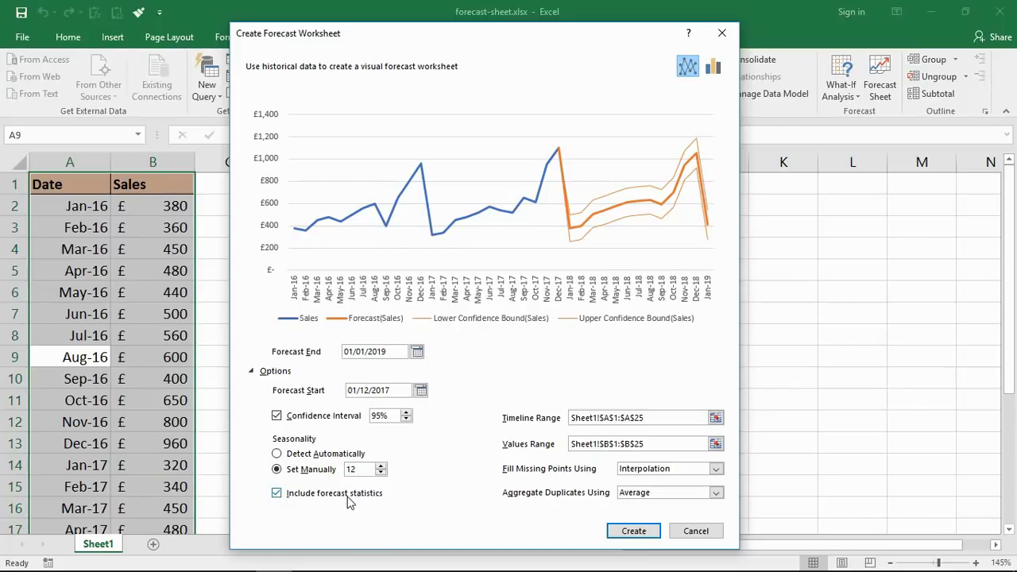
pyautogui.click(282, 493)
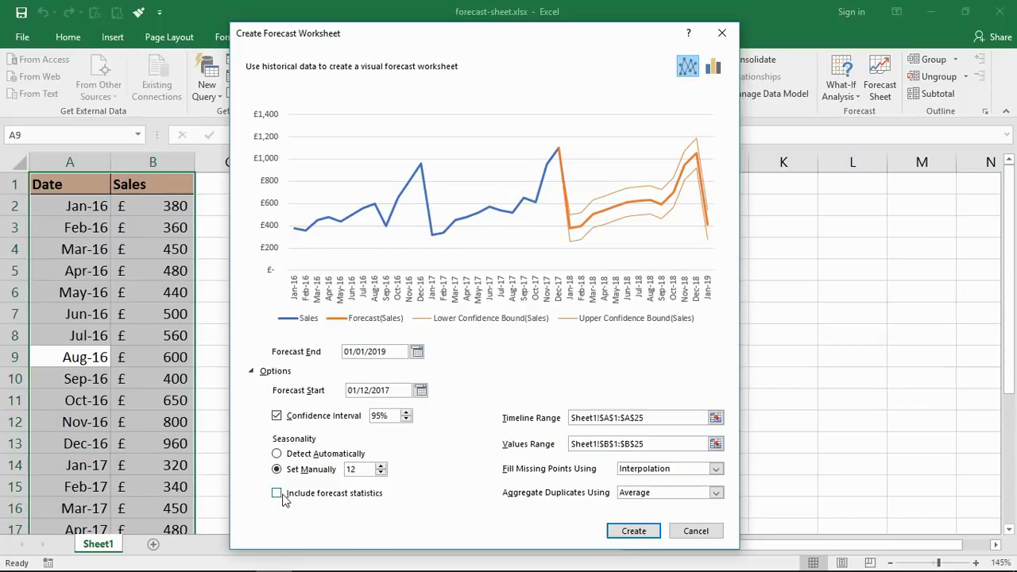
# - Preview the forecast as a column chart and return it to a line chart
pyautogui.click(720, 70)
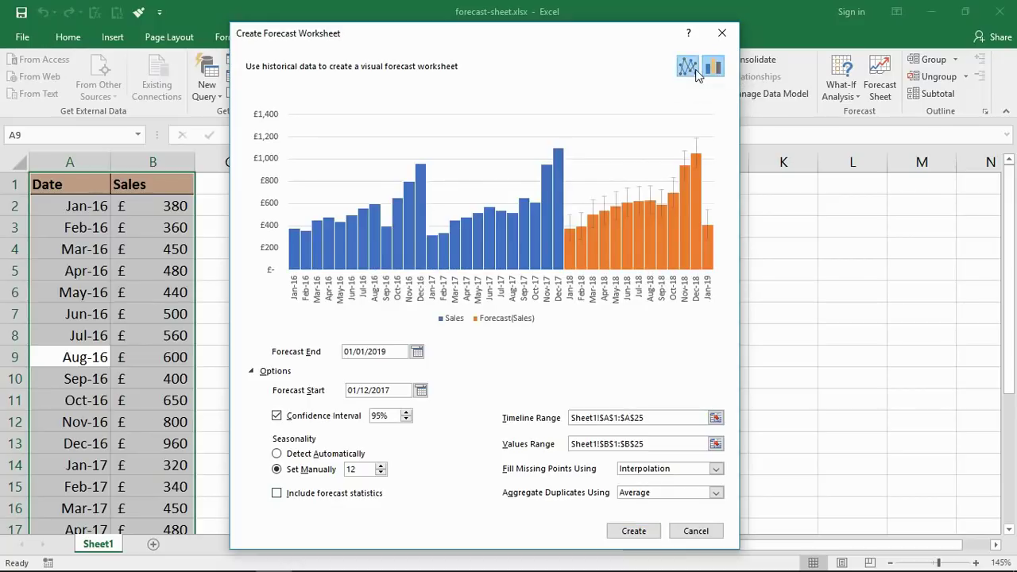
pyautogui.click(696, 71)
pyautogui.click(712, 70)
pyautogui.click(691, 70)
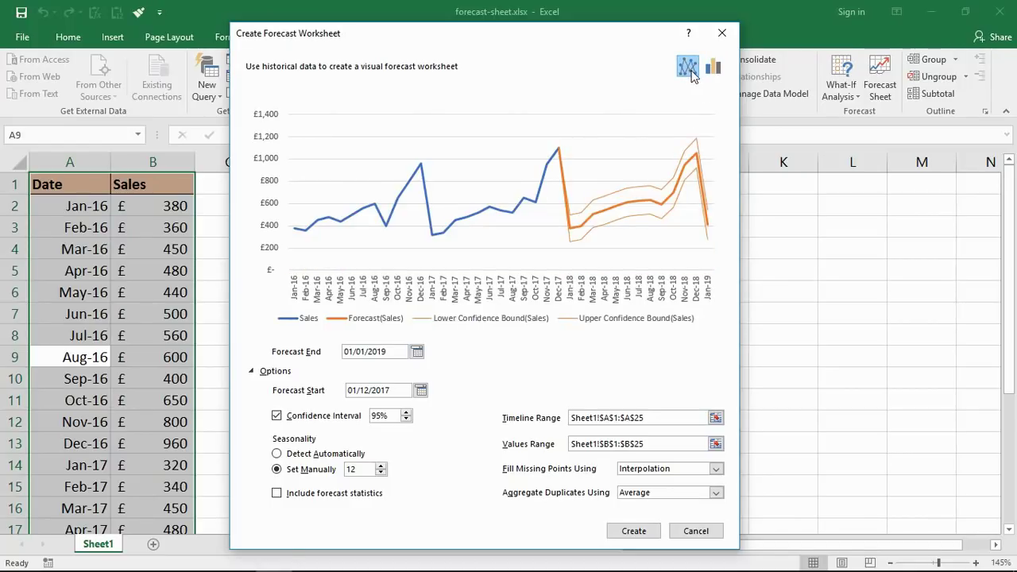
# - Create the forecast worksheet and move its line chart up and to the right so it covers less of the table
pyautogui.click(650, 533)
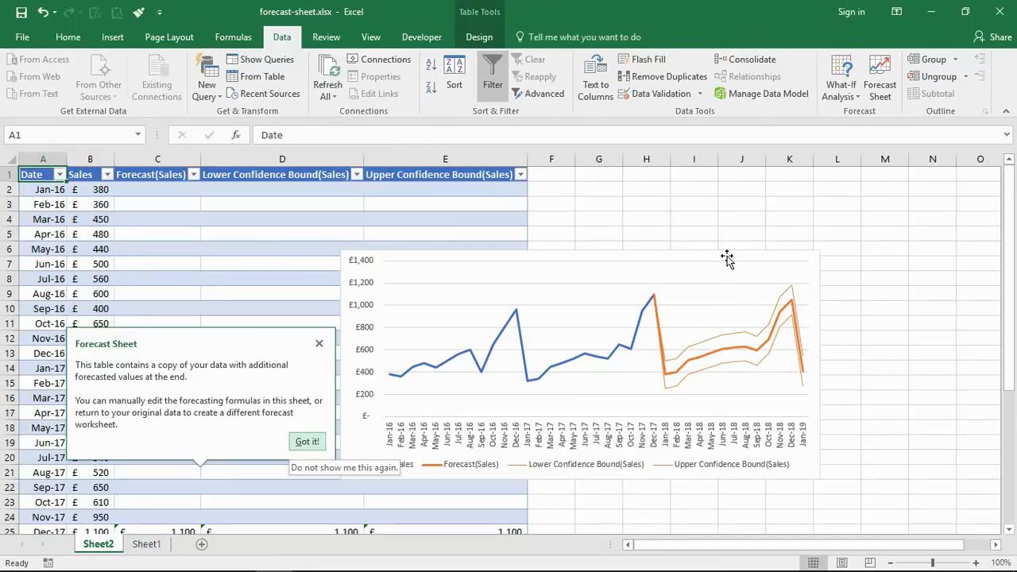
pyautogui.moveTo(727, 257); pyautogui.dragTo(825, 214)
pyautogui.click(333, 304)
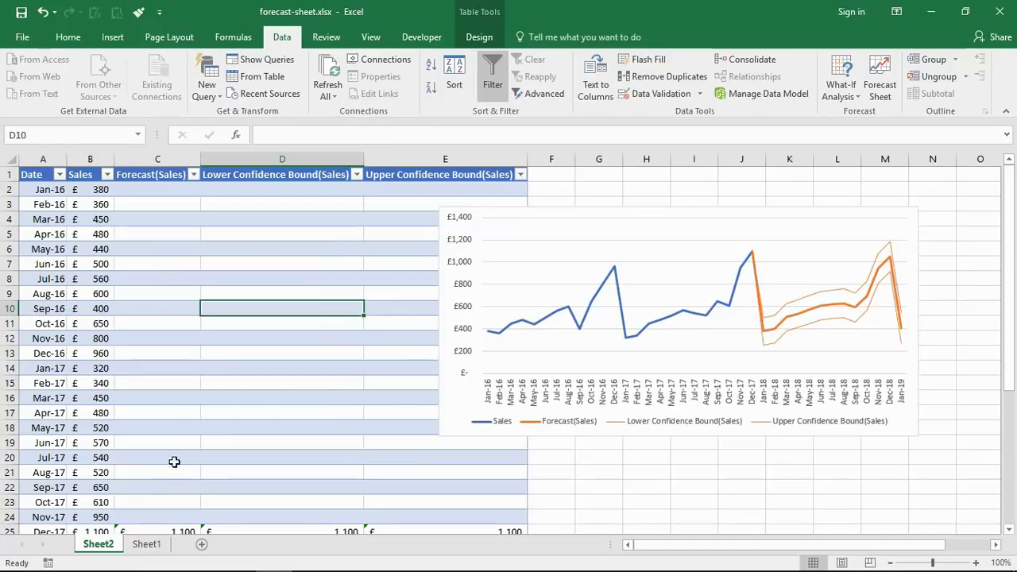
# - Review the original sales data on Sheet1 down to its last row
pyautogui.click(158, 545)
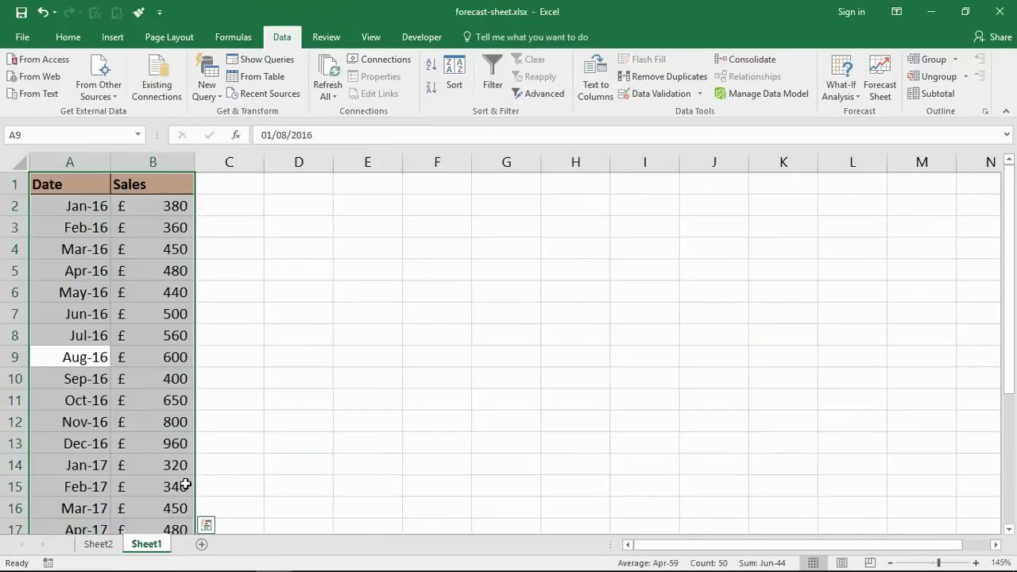
pyautogui.scroll(-3, 293, 416)
pyautogui.scroll(3, 294, 418)
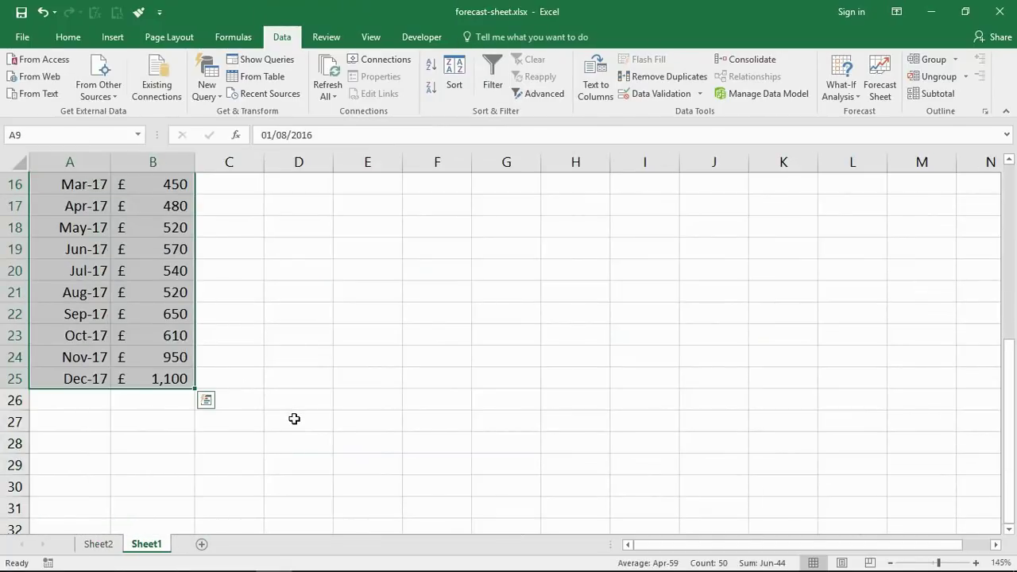
# - Return to the forecast worksheet on Sheet2 and highlight the historical sales from Jan-16 to Jul-16
pyautogui.scroll(5, 294, 418)
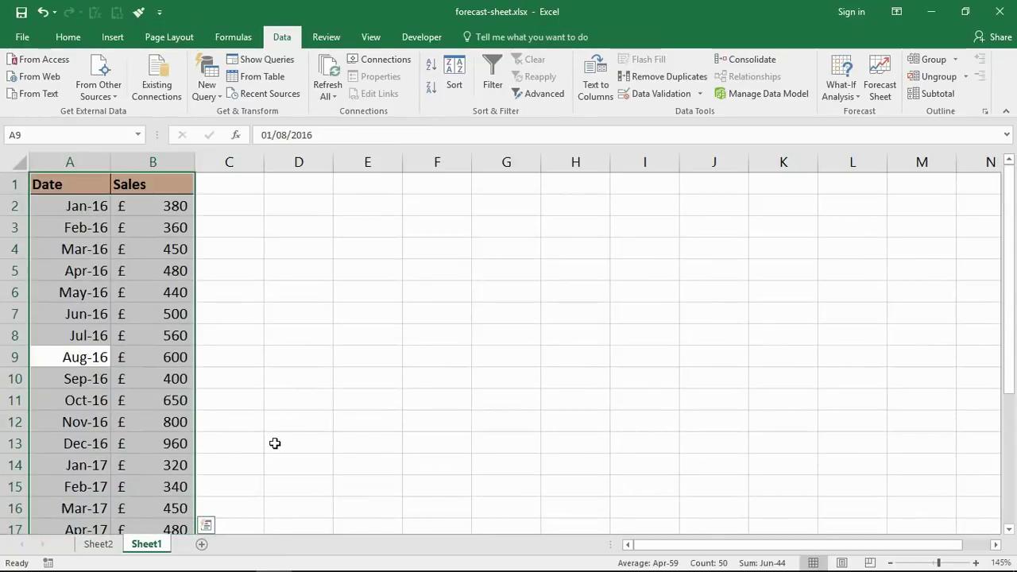
pyautogui.click(105, 545)
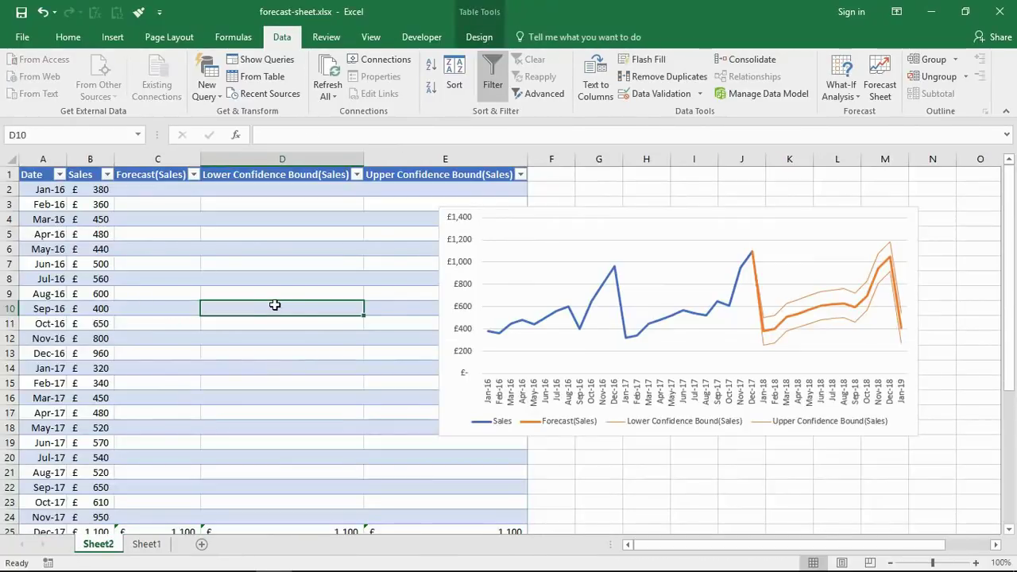
pyautogui.moveTo(102, 191); pyautogui.dragTo(110, 280)
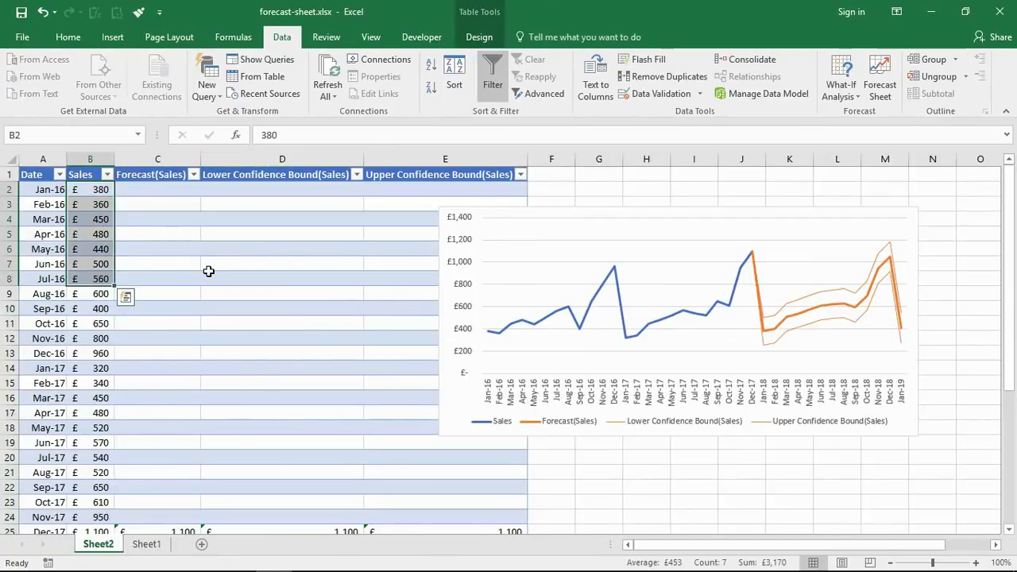
pyautogui.click(187, 272)
# - Examine the formulas behind the 2018 values in the Forecast, Lower Confidence Bound and Upper Confidence Bound columns
pyautogui.scroll(-5, 186, 329)
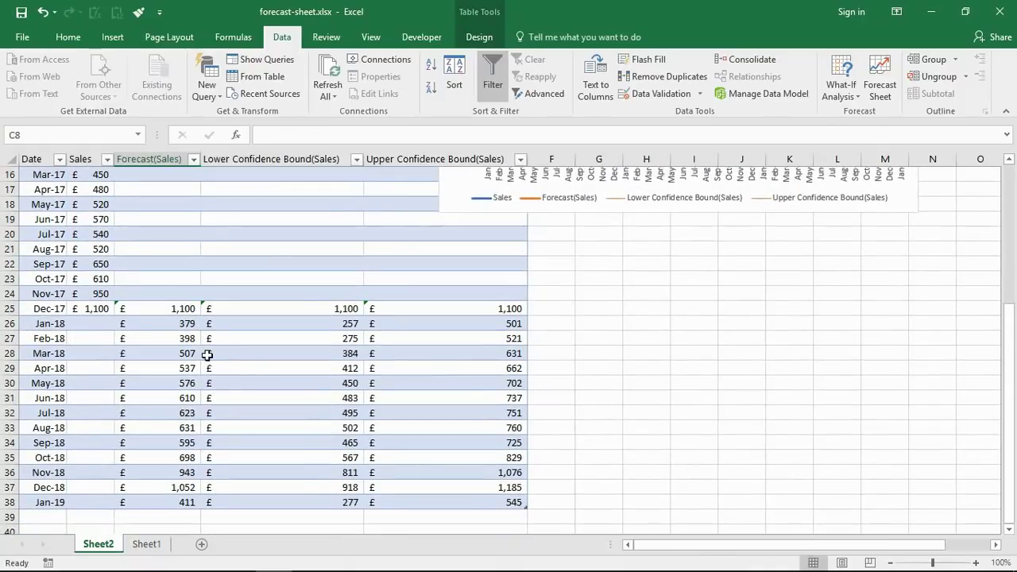
pyautogui.click(173, 359)
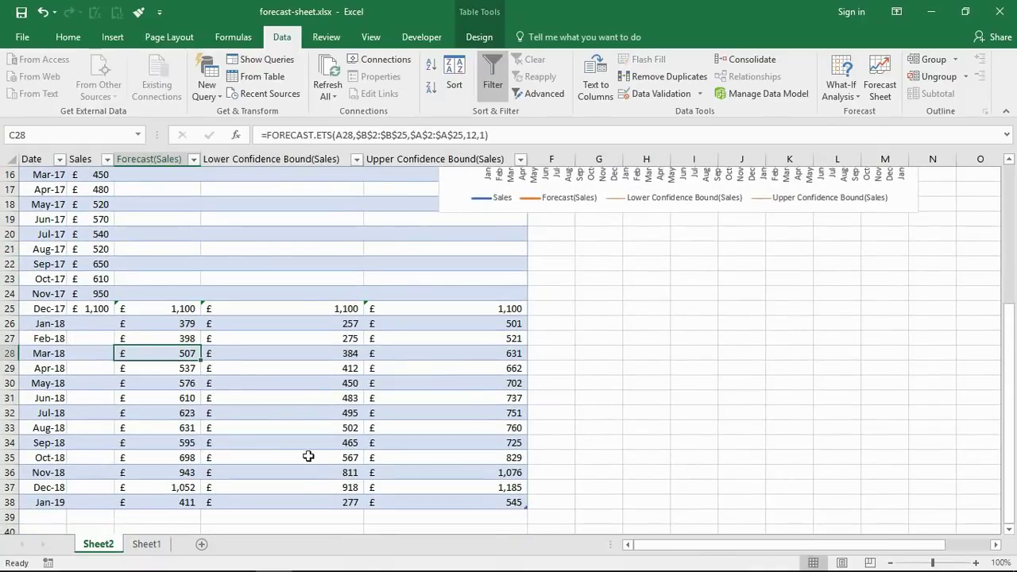
pyautogui.click(168, 427)
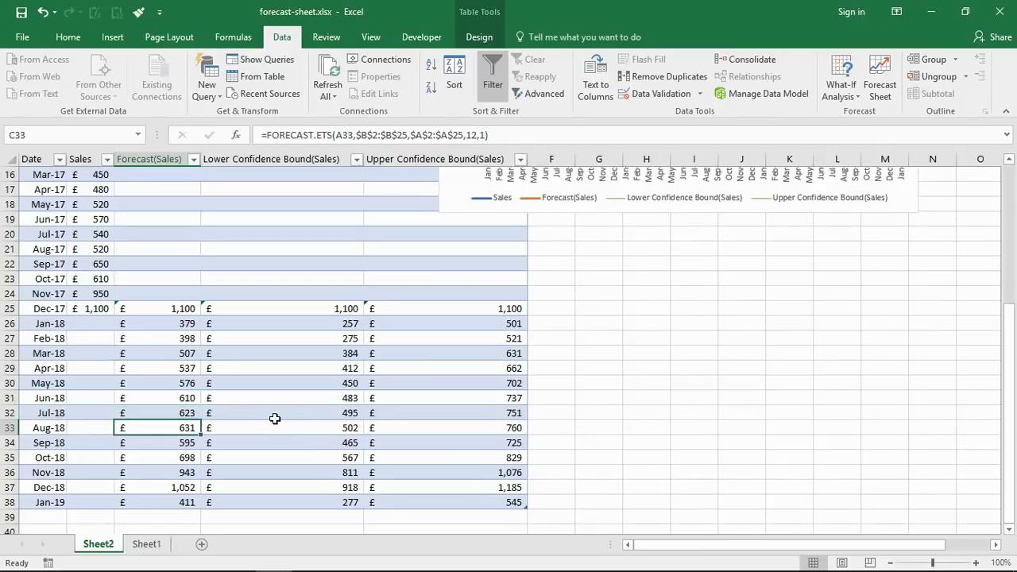
pyautogui.click(274, 415)
pyautogui.click(468, 412)
pyautogui.click(146, 396)
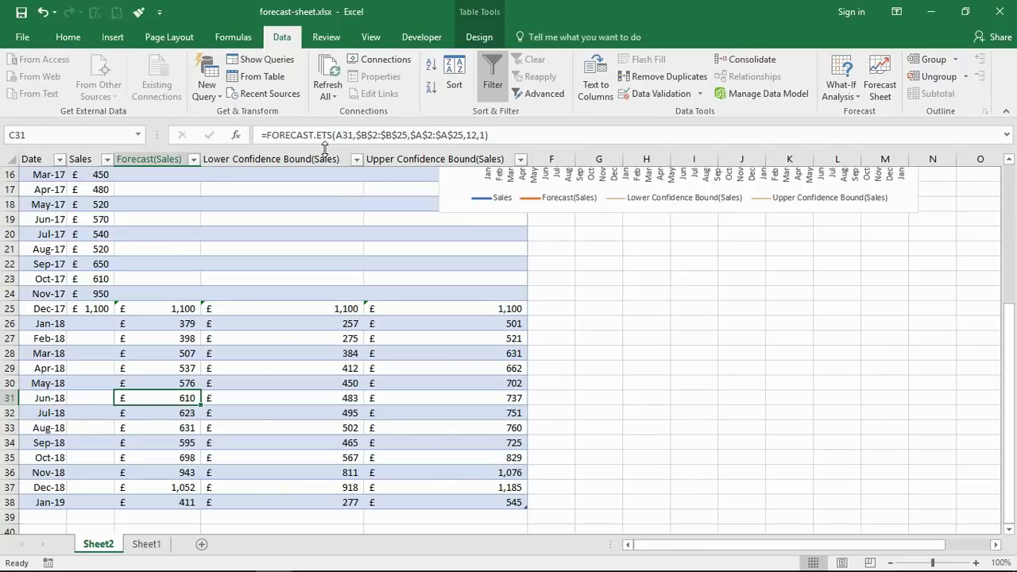
pyautogui.click(346, 443)
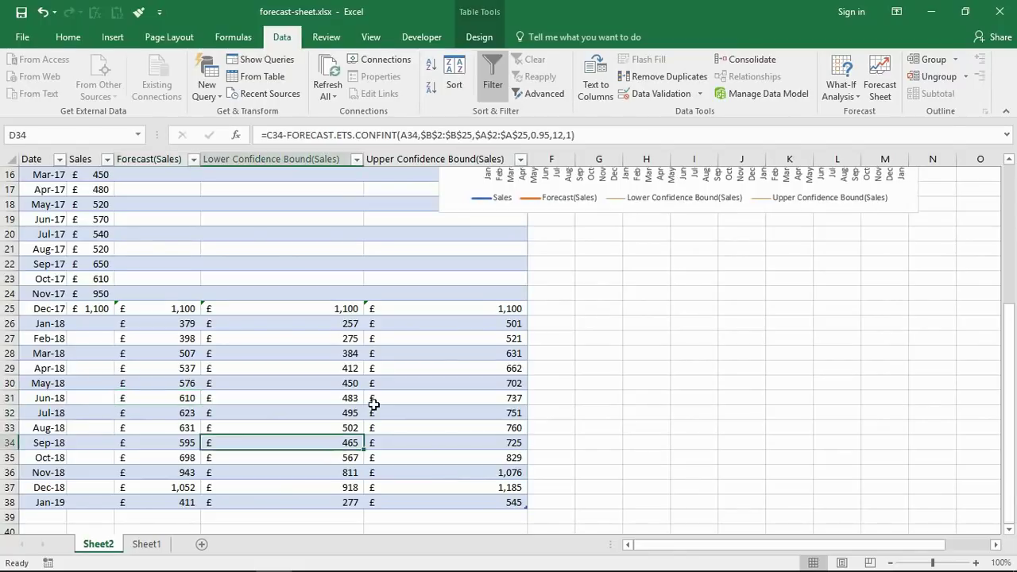
pyautogui.click(437, 361)
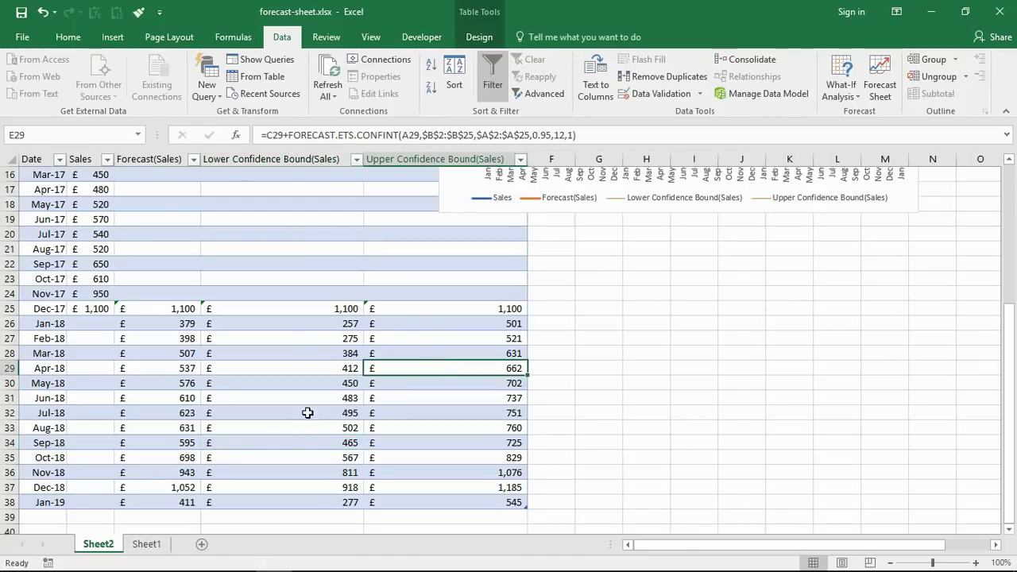
pyautogui.click(311, 384)
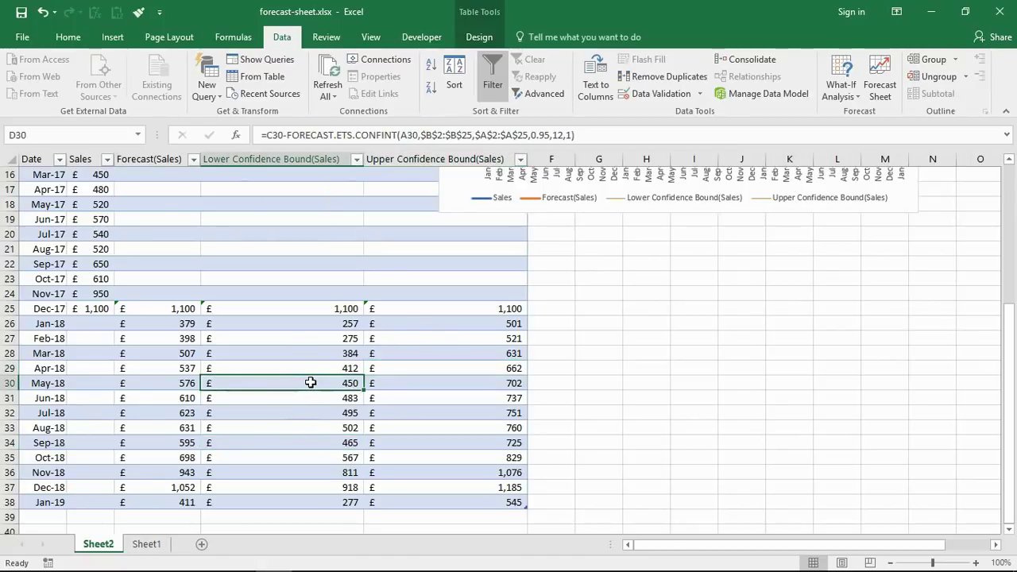
pyautogui.click(160, 363)
# - Review the historical figures in the forecast table's Sales column beside the chart, highlighting ranges between Jan-16 and Mar-17
pyautogui.scroll(2, 473, 391)
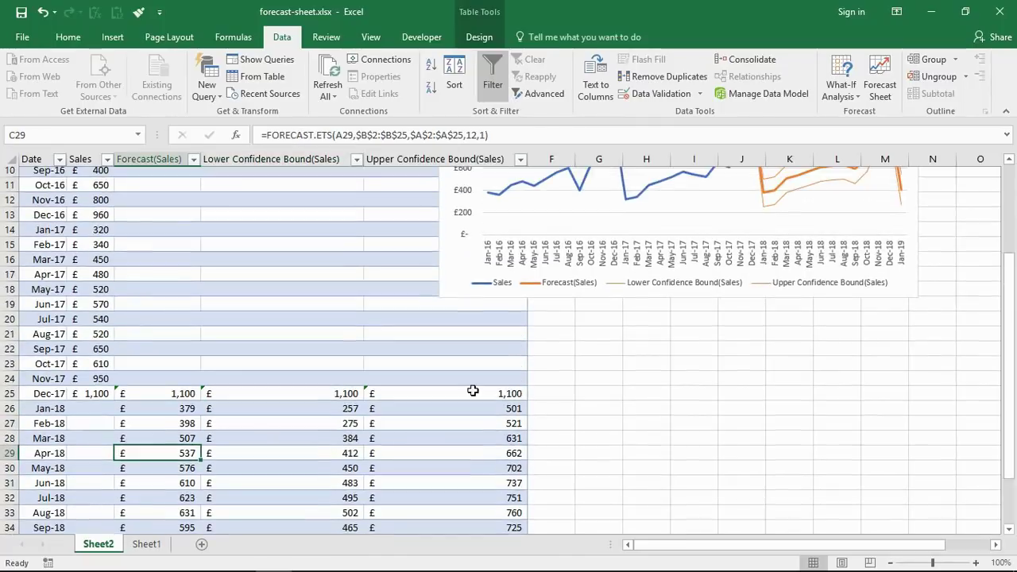
pyautogui.scroll(3, 472, 391)
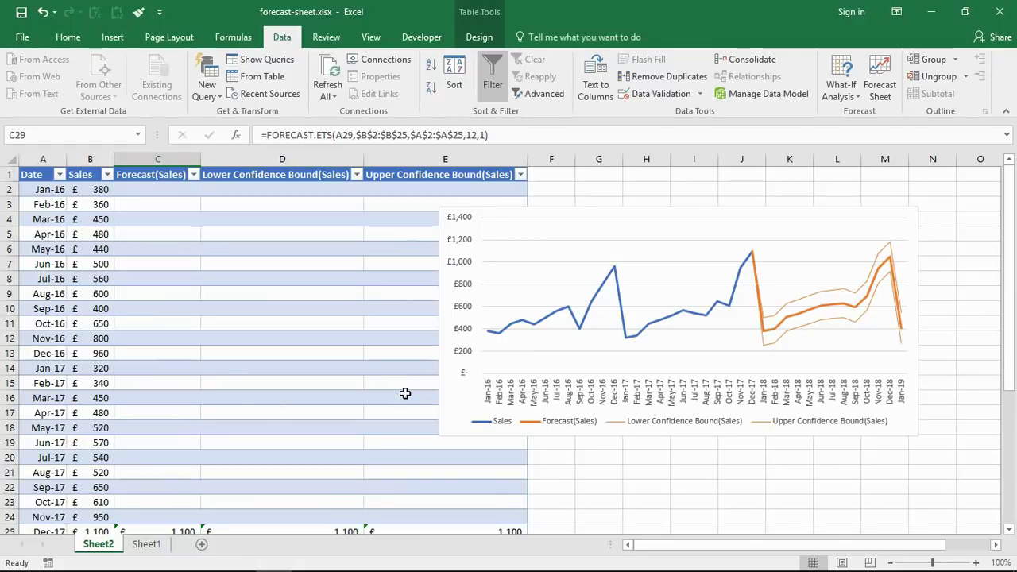
pyautogui.moveTo(103, 213); pyautogui.dragTo(88, 401)
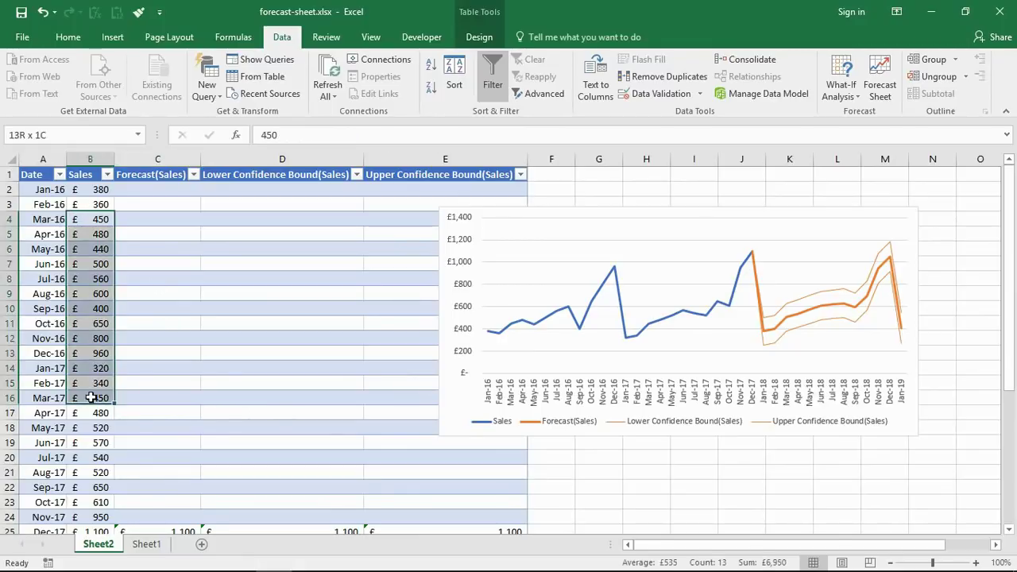
pyautogui.click(218, 368)
pyautogui.moveTo(80, 263); pyautogui.dragTo(103, 354)
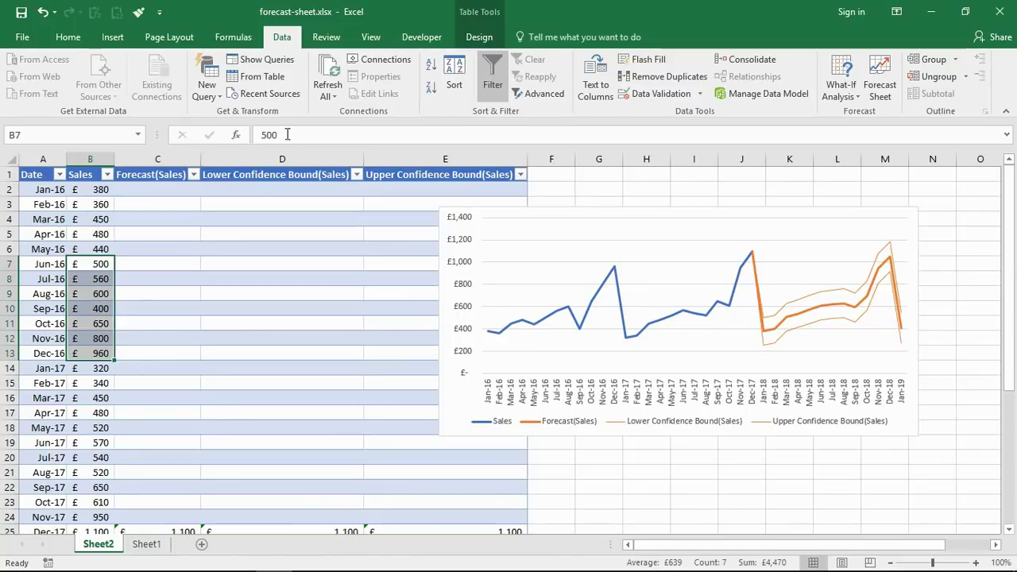
pyautogui.click(103, 412)
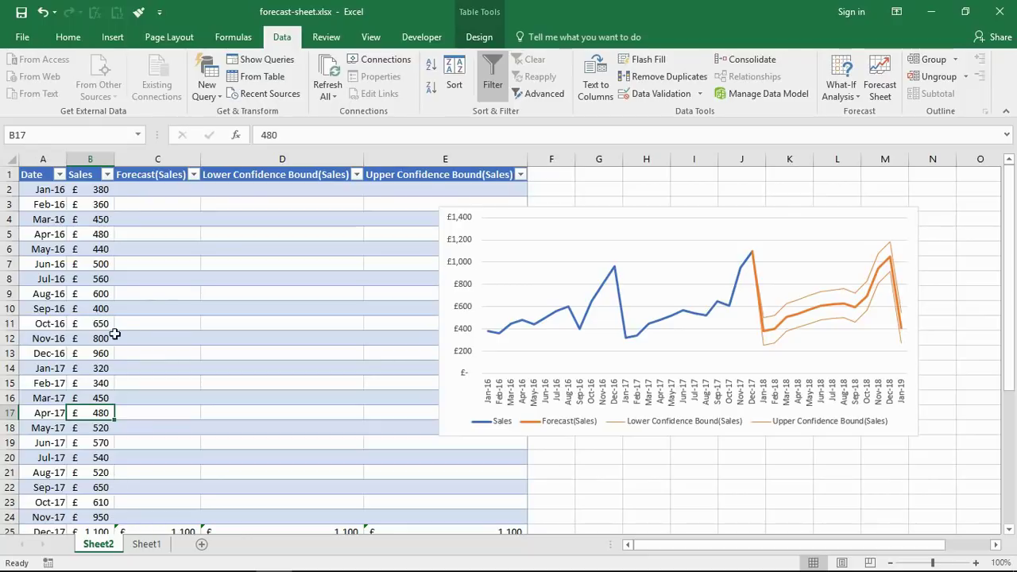
pyautogui.moveTo(92, 192); pyautogui.dragTo(93, 393)
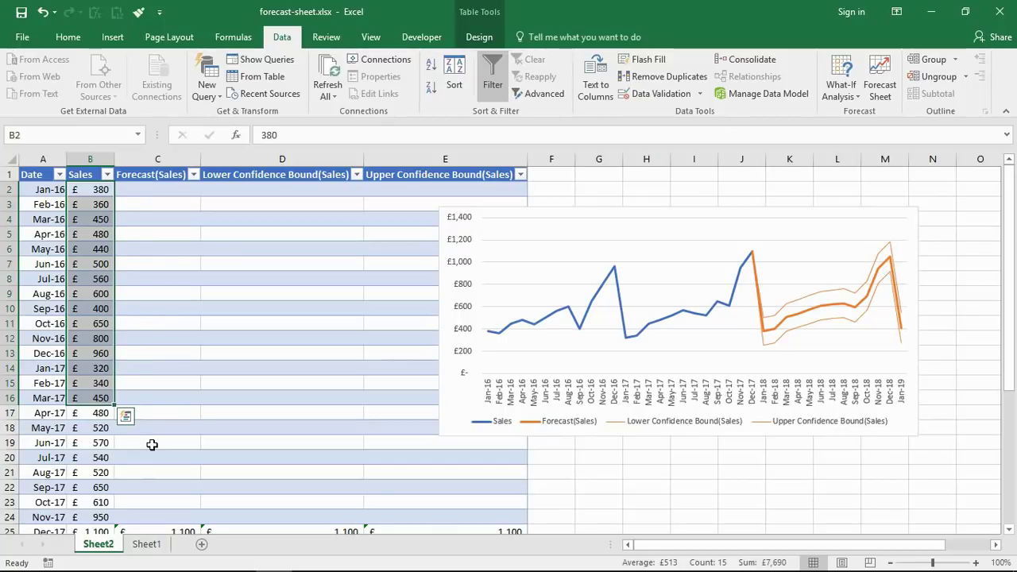
pyautogui.click(151, 444)
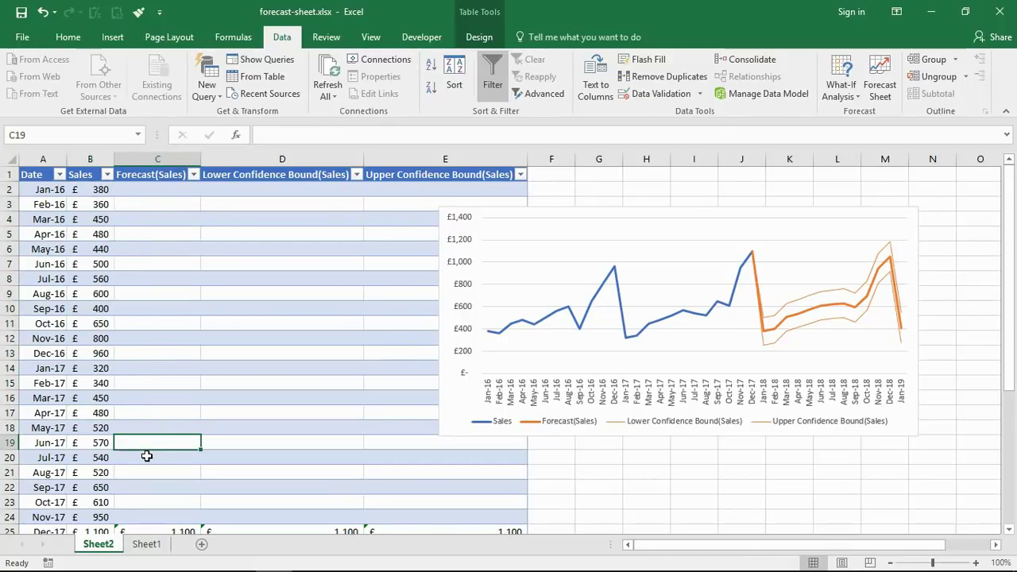